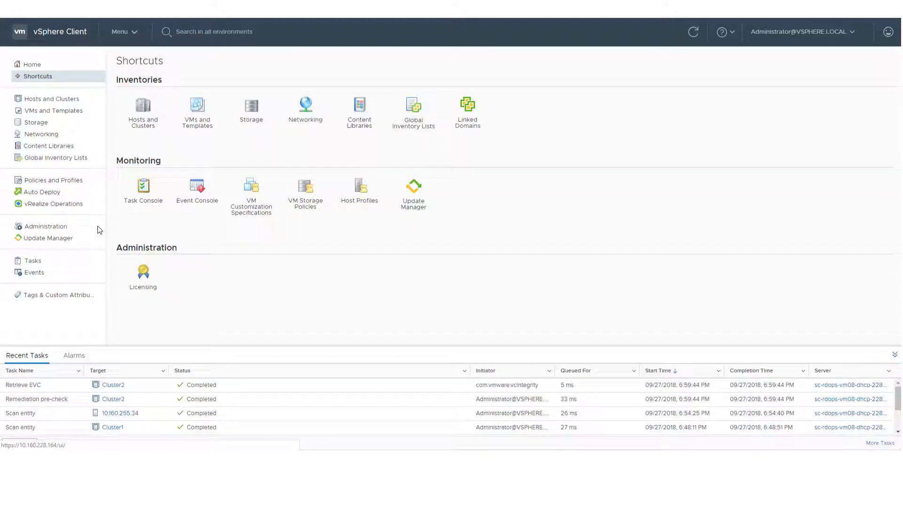
# Open the Update Manager Home overview from the left sidebar.
pyautogui.click(67, 242)
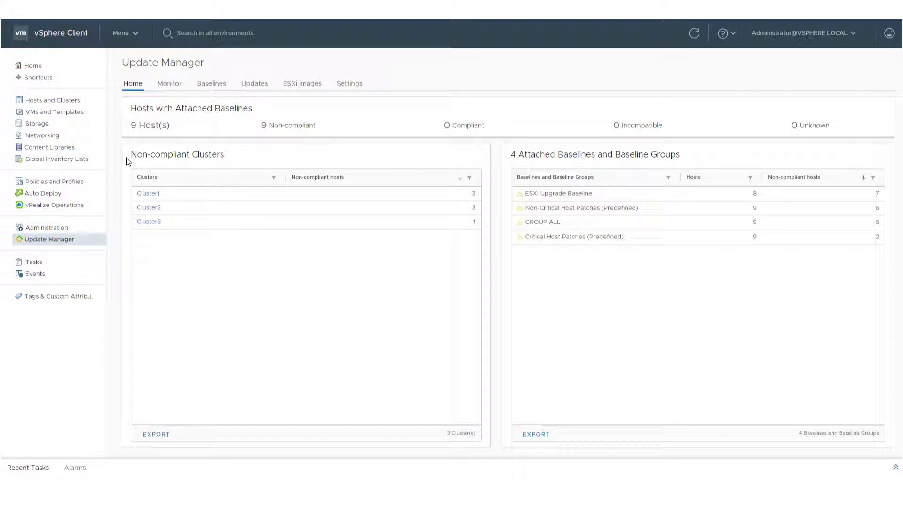
# Create a new patch-content baseline named 'Patch Baseline' for vSphere 6.5 and 6.7 patches.
pyautogui.click(221, 85)
pyautogui.click(132, 108)
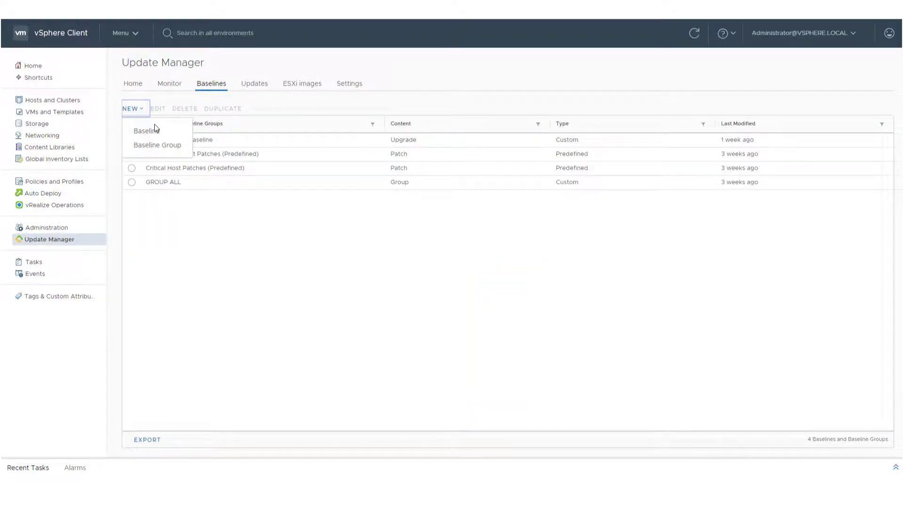
pyautogui.click(156, 133)
pyautogui.click(452, 152)
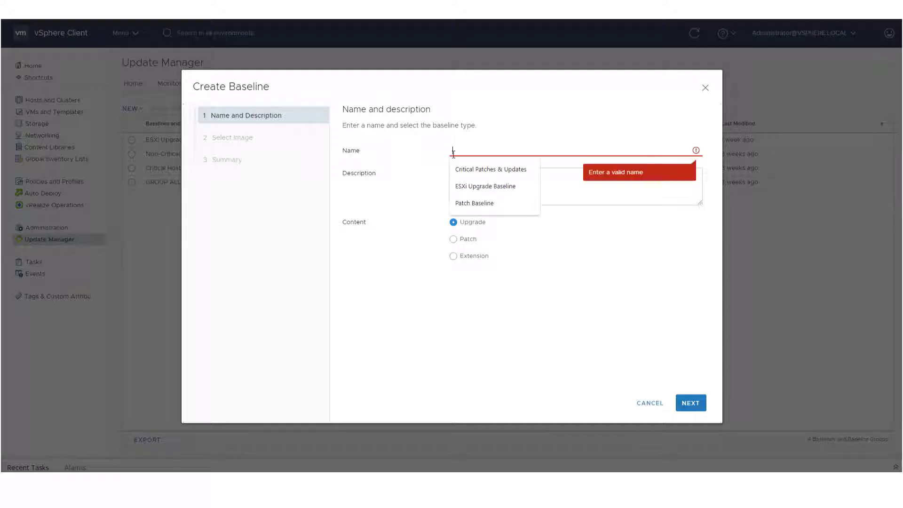
pyautogui.write('Patc')
pyautogui.click(487, 173)
pyautogui.write('Patches for vSphere 6.5 and 6.7')
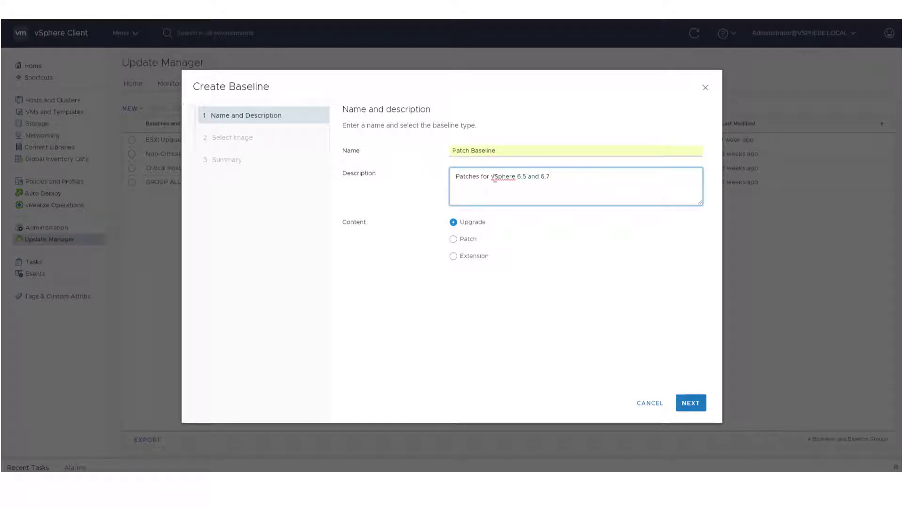
pyautogui.click(453, 238)
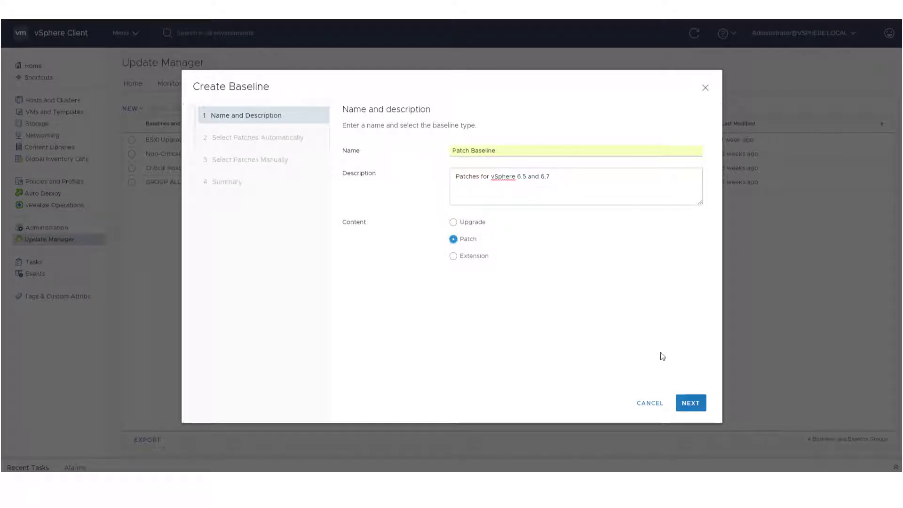
pyautogui.click(691, 403)
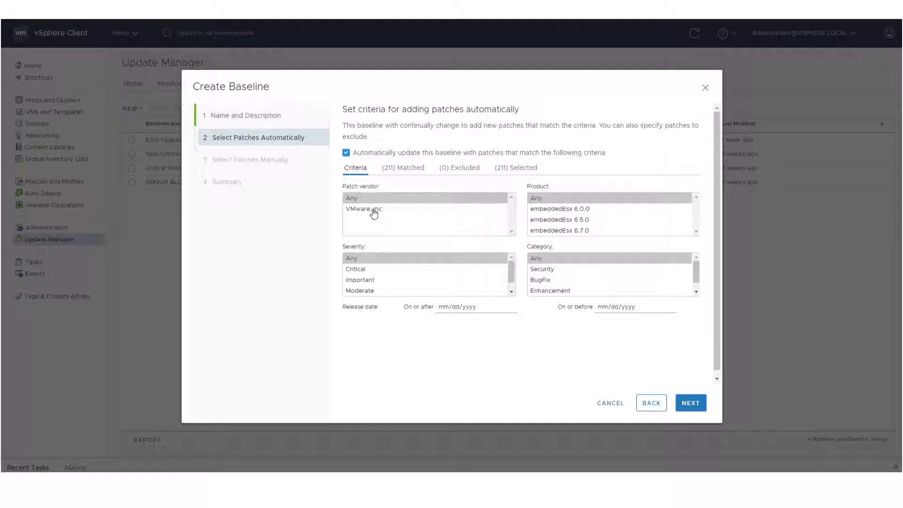
# Target VMware, Inc. embeddedEsx 6.5.0 and 6.7.0 patches of any severity and category, released from 10/01/2018.
pyautogui.click(373, 211)
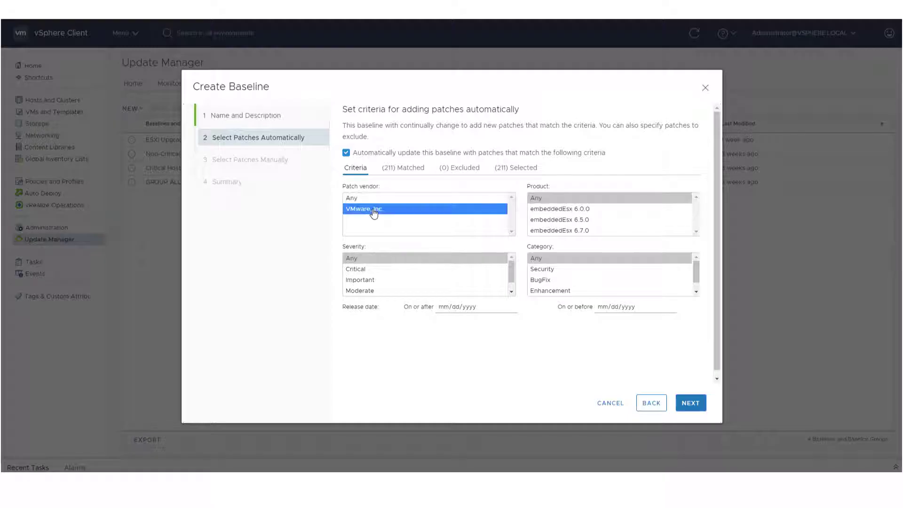
pyautogui.click(543, 222)
pyautogui.keyDown('ctrl'); pyautogui.click(541, 232); pyautogui.keyUp('ctrl')
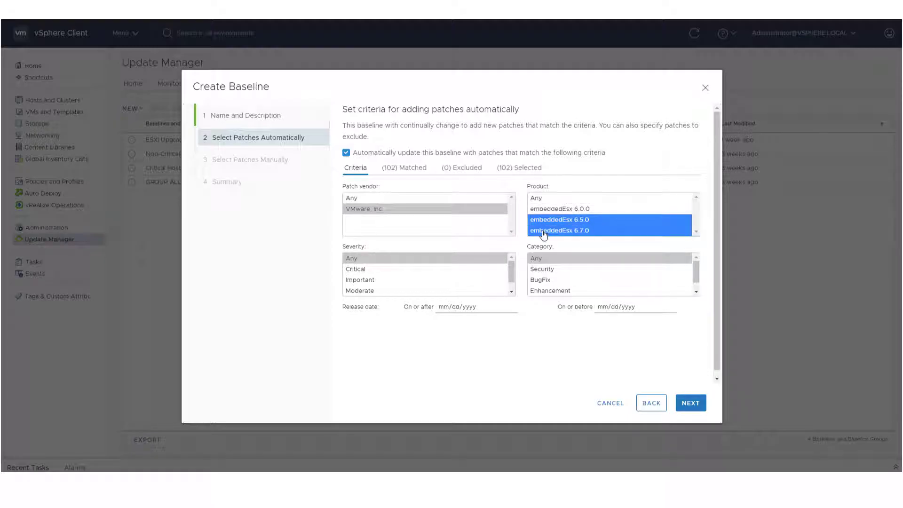
pyautogui.click(495, 261)
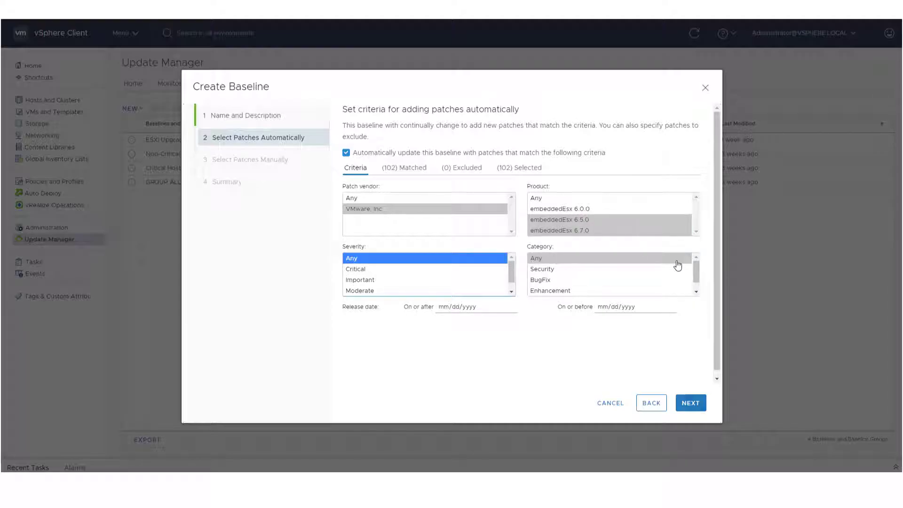
pyautogui.click(677, 260)
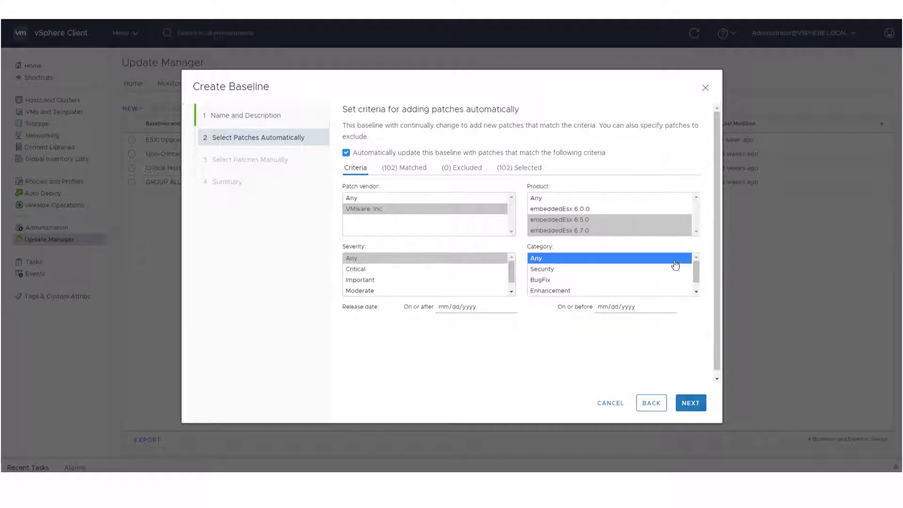
pyautogui.click(500, 306)
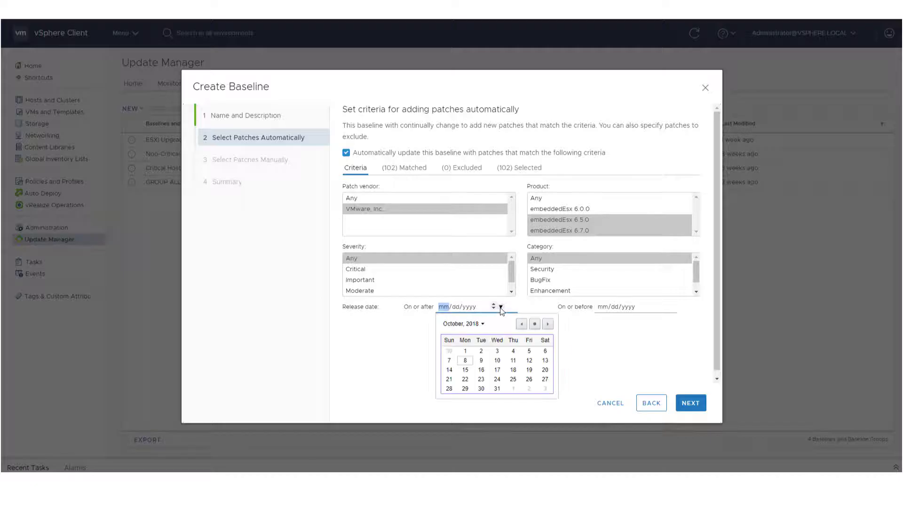
pyautogui.click(465, 351)
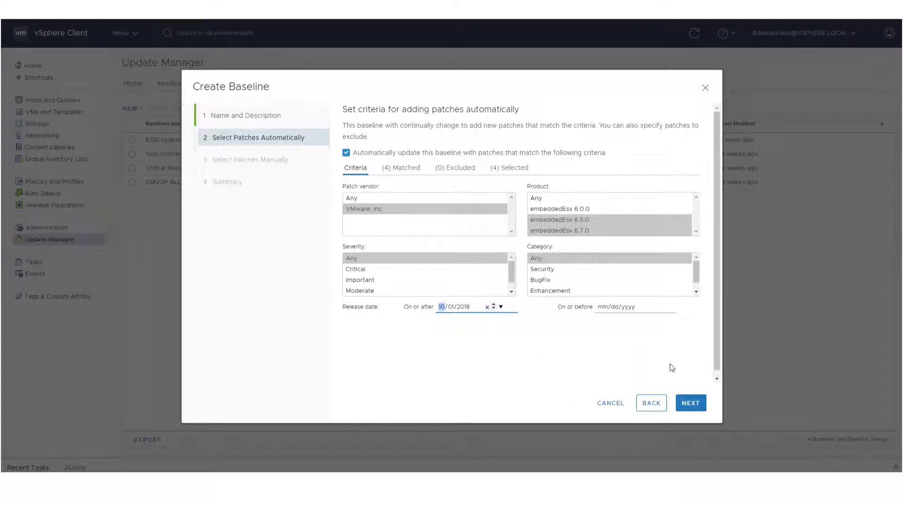
pyautogui.click(697, 404)
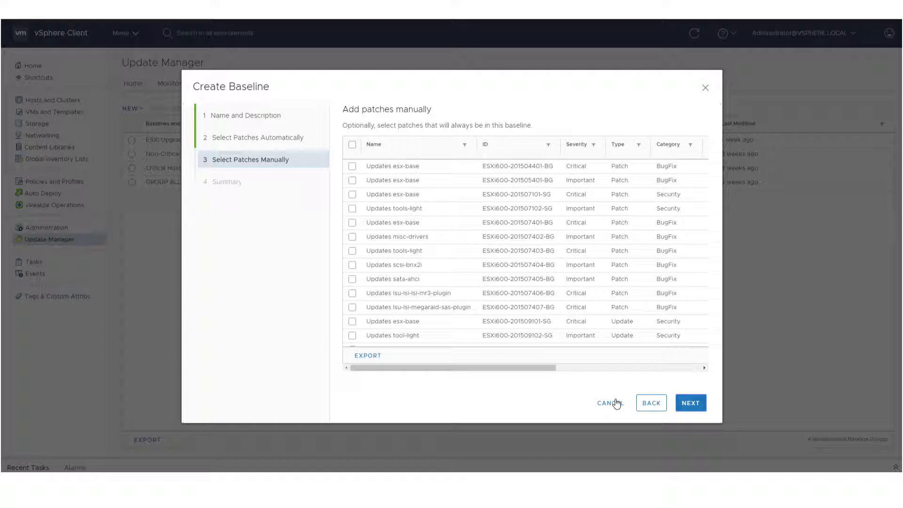
pyautogui.moveTo(466, 368); pyautogui.dragTo(618, 377)
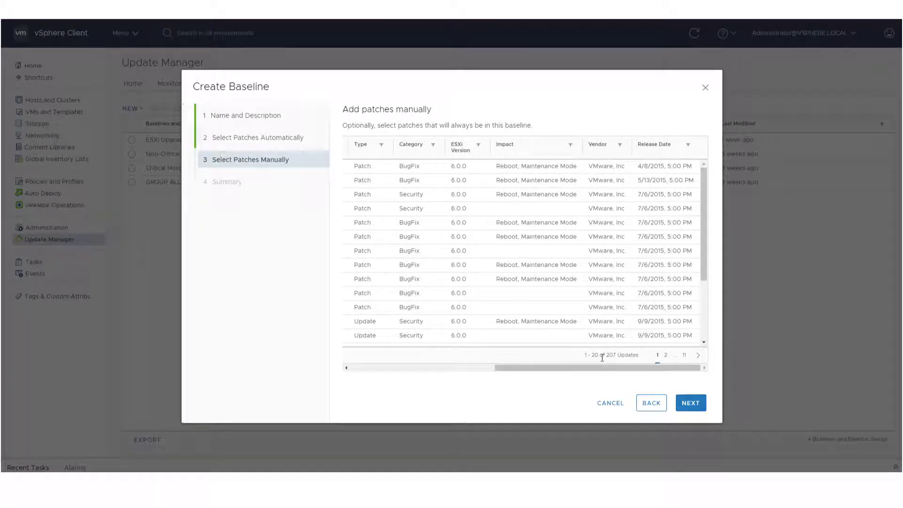
# Skip manual patch selection and finish the baseline from its Summary page.
pyautogui.click(699, 404)
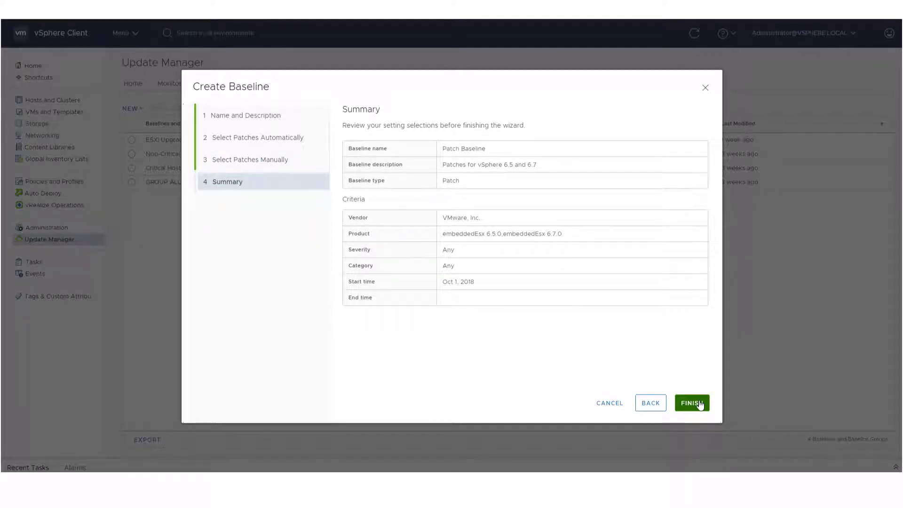
pyautogui.click(699, 405)
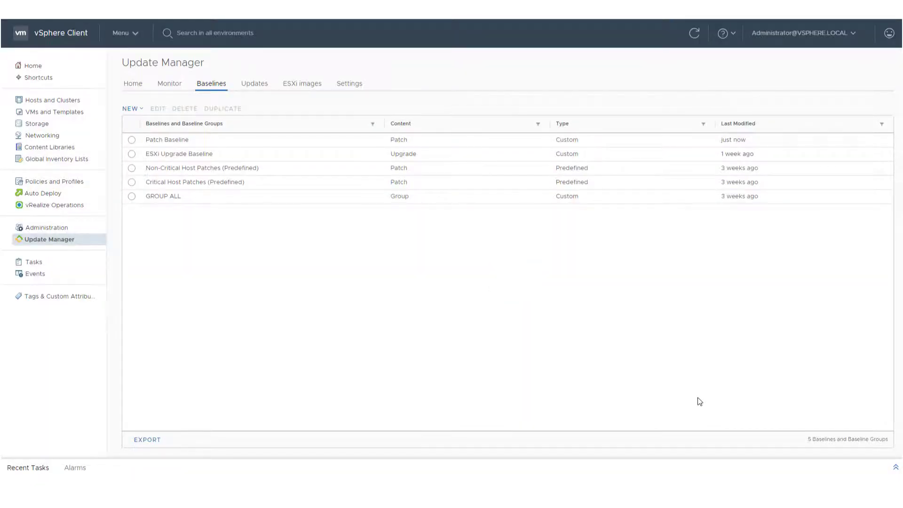
# Select Patch Baseline, then go to Cluster2's Updates in Hosts and Clusters.
pyautogui.click(132, 140)
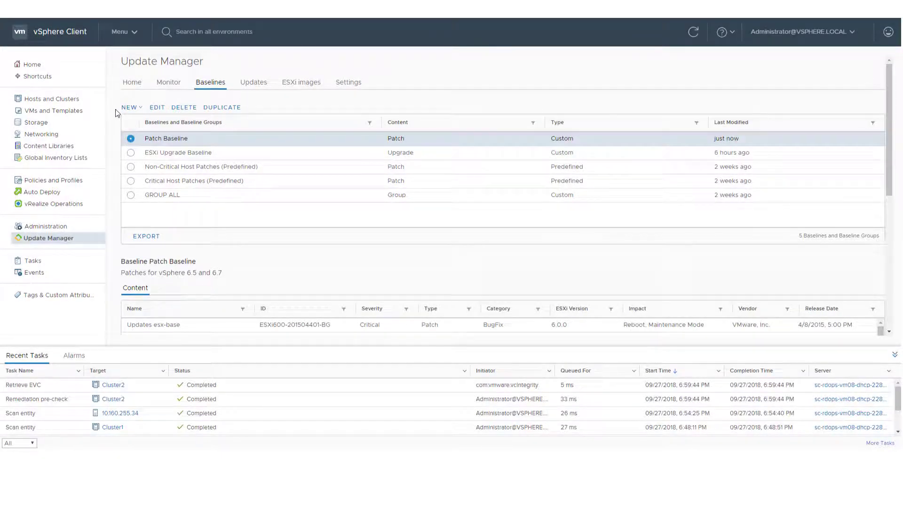
pyautogui.click(76, 100)
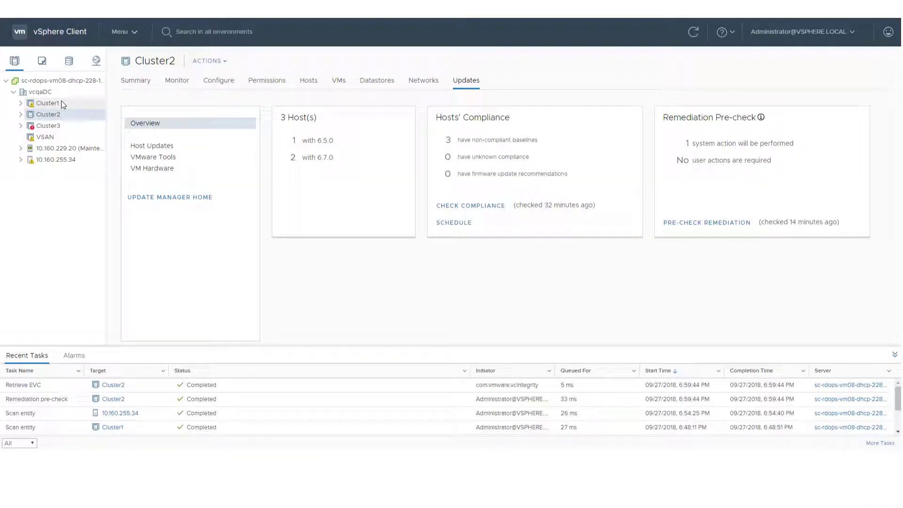
# Expand Cluster2, view its Host Updates baselines, and open the Attach dialog.
pyautogui.click(21, 114)
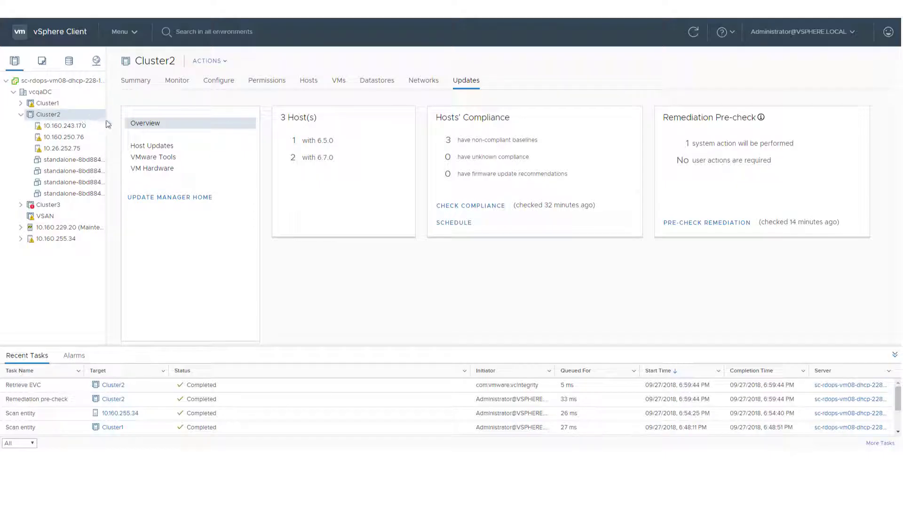
pyautogui.click(168, 149)
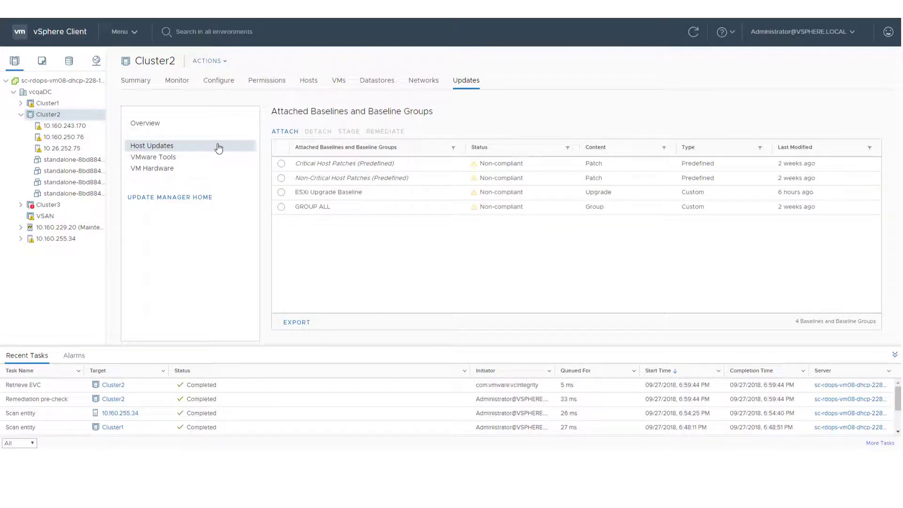
pyautogui.click(286, 131)
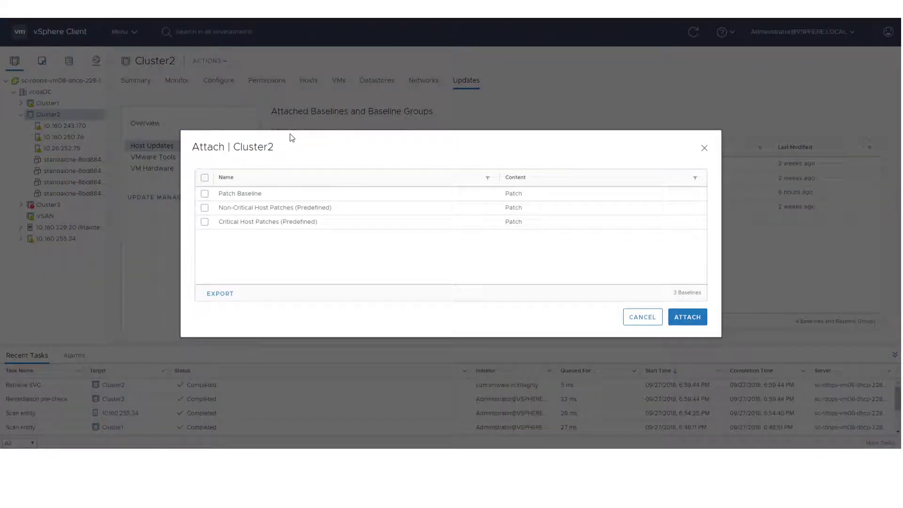
# Attach Patch Baseline to Cluster2 and return to its update overview.
pyautogui.click(205, 194)
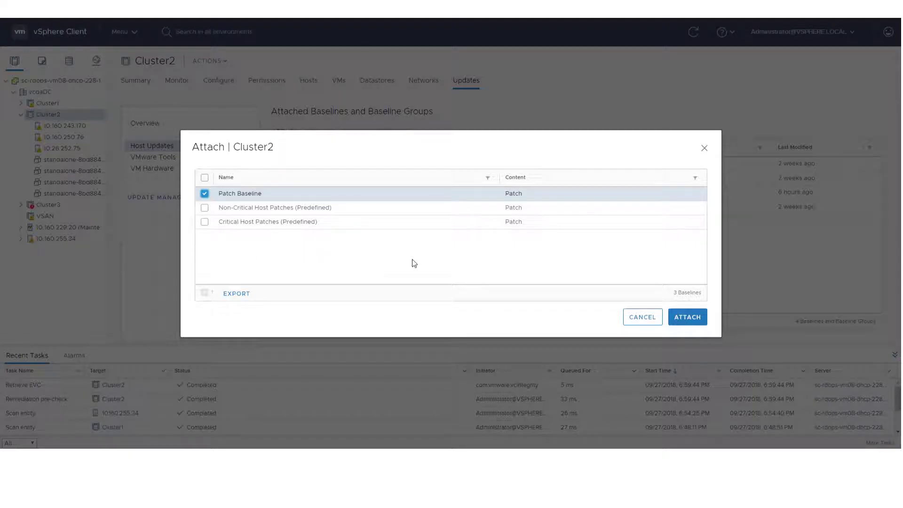
pyautogui.click(697, 321)
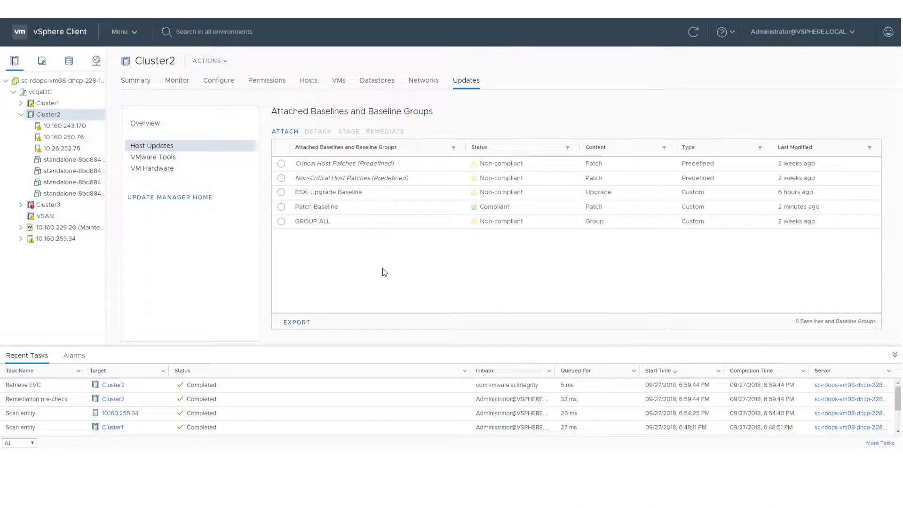
pyautogui.click(158, 127)
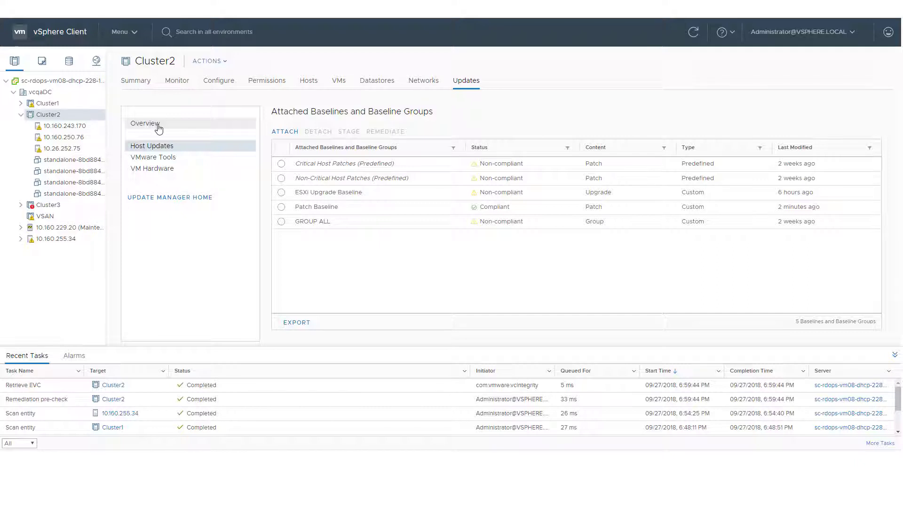
# Run a compliance check on Cluster2's hosts from the Overview.
pyautogui.click(156, 126)
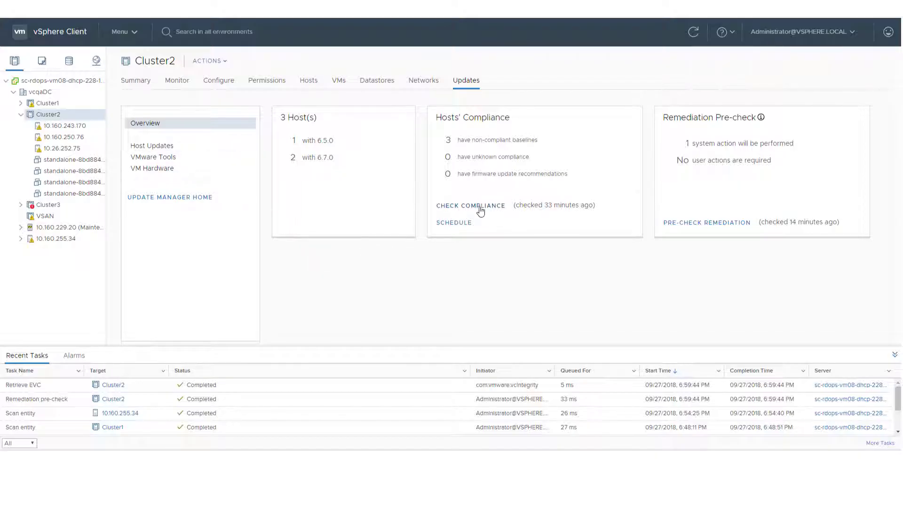
pyautogui.click(489, 211)
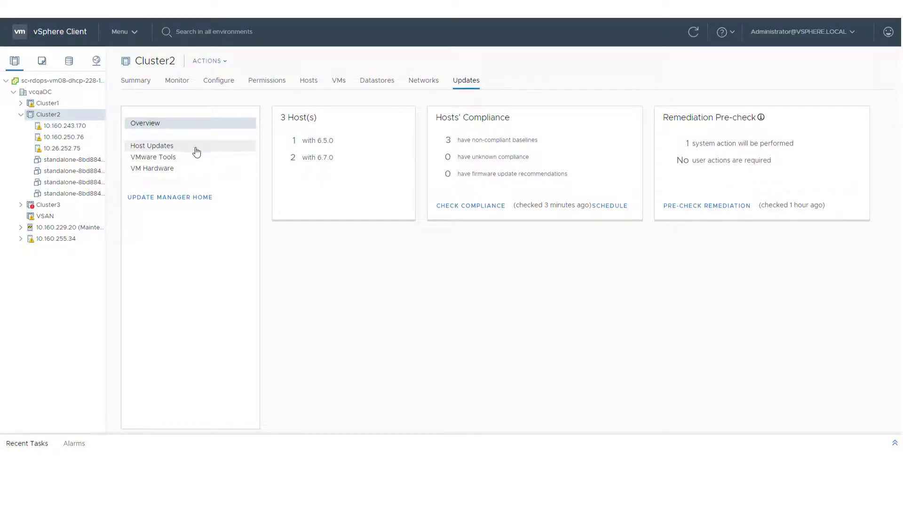
# Stage Patch Baseline's 11 patches on host 10.160.250.76.
pyautogui.click(163, 146)
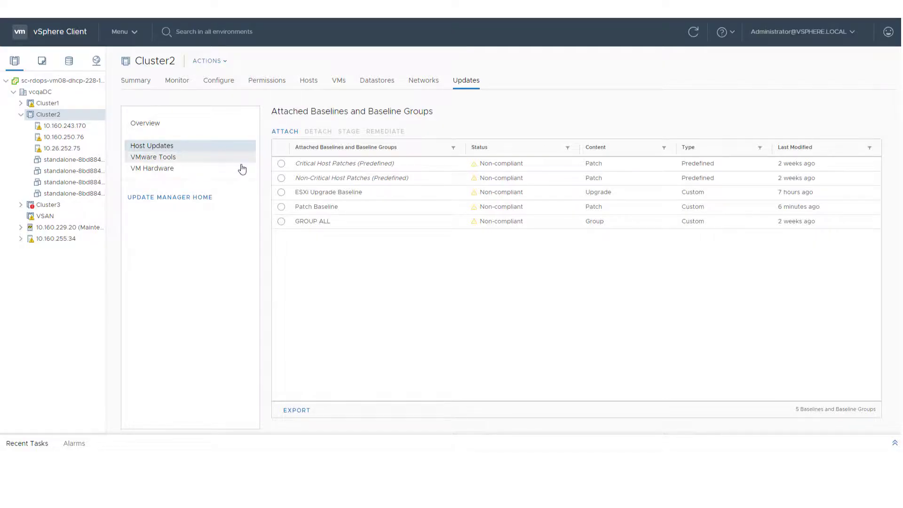
pyautogui.click(282, 207)
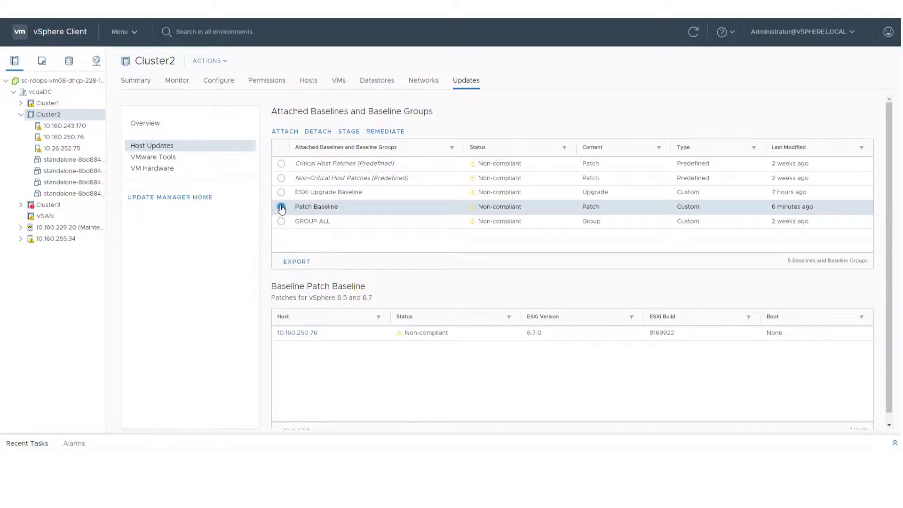
pyautogui.click(358, 134)
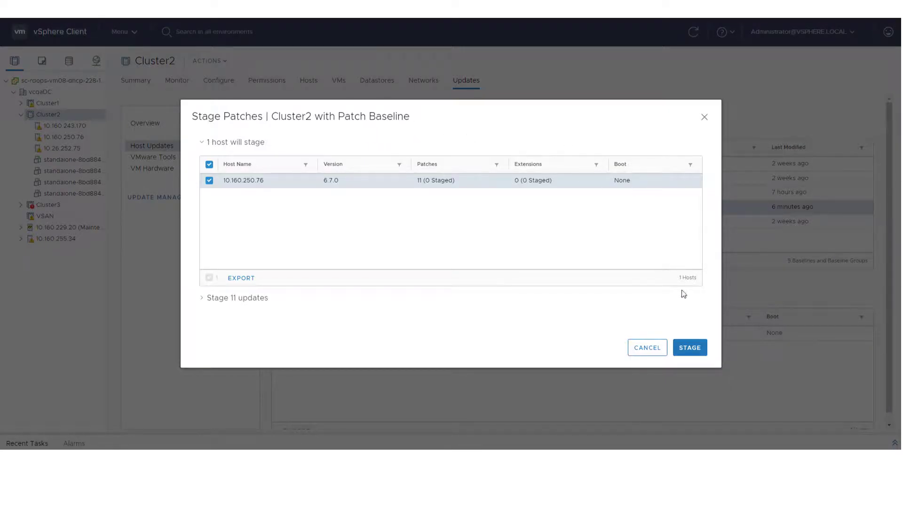
pyautogui.click(691, 349)
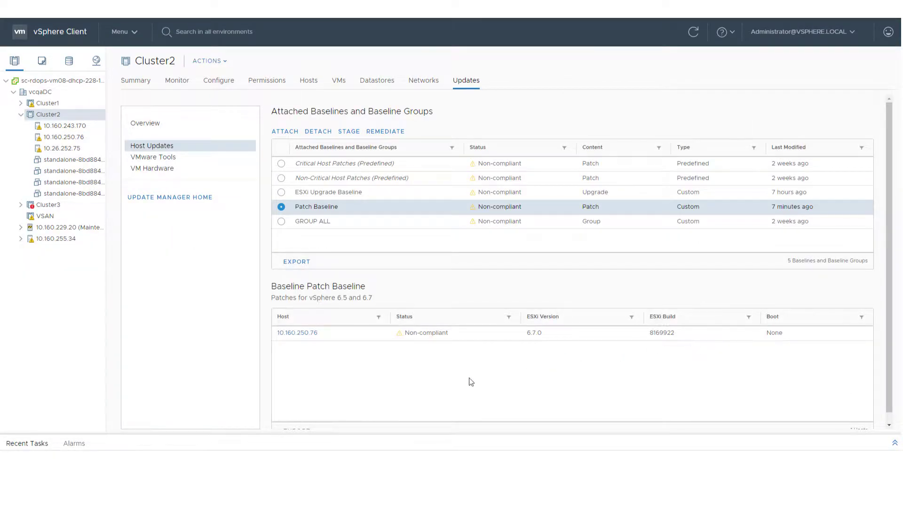
# Expand Recent Tasks to watch the Stage patches task complete.
pyautogui.click(40, 443)
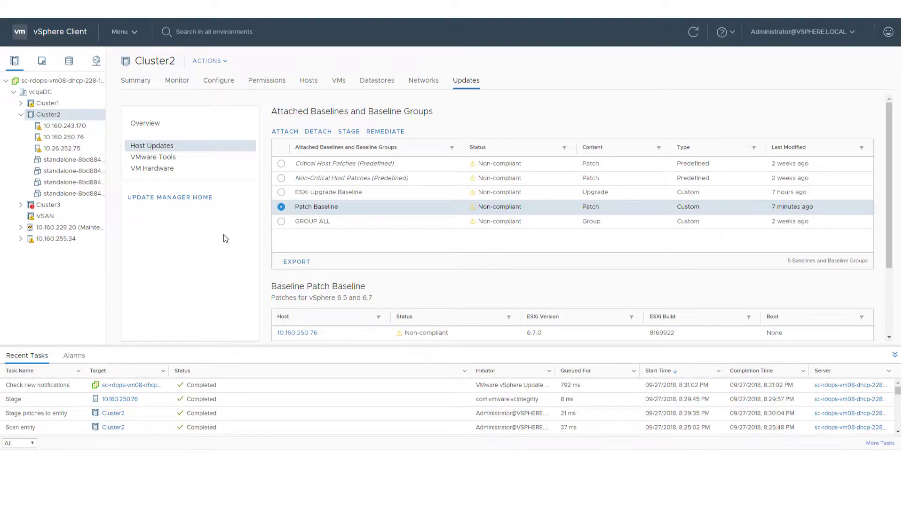
# Remediate Cluster2's host against the Patch Baseline and confirm to start the task.
pyautogui.click(398, 135)
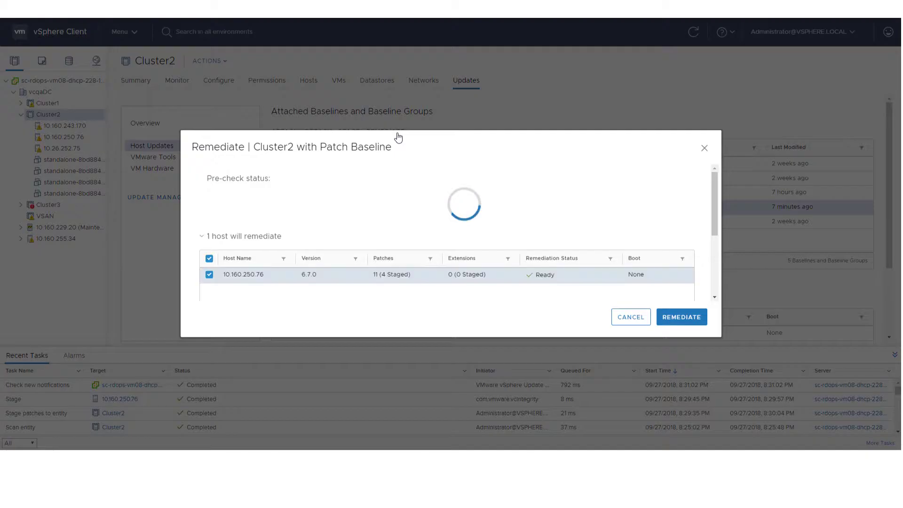
pyautogui.click(680, 317)
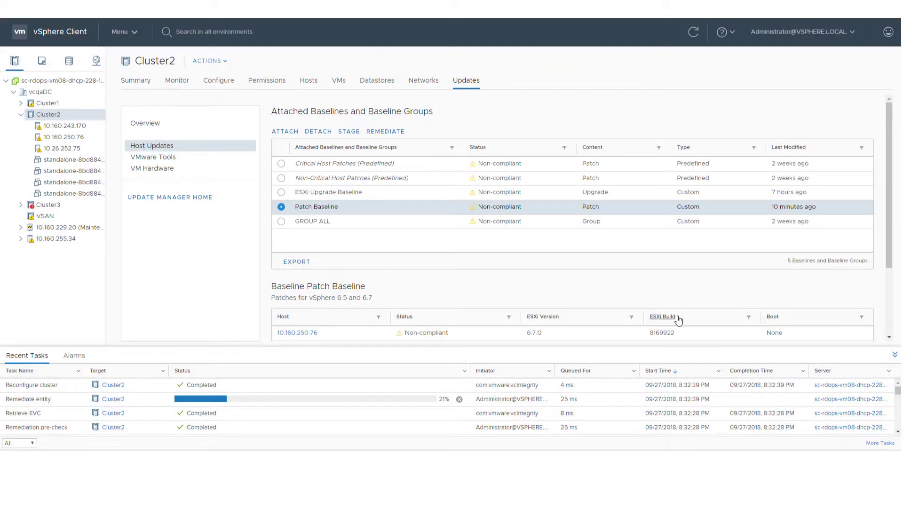